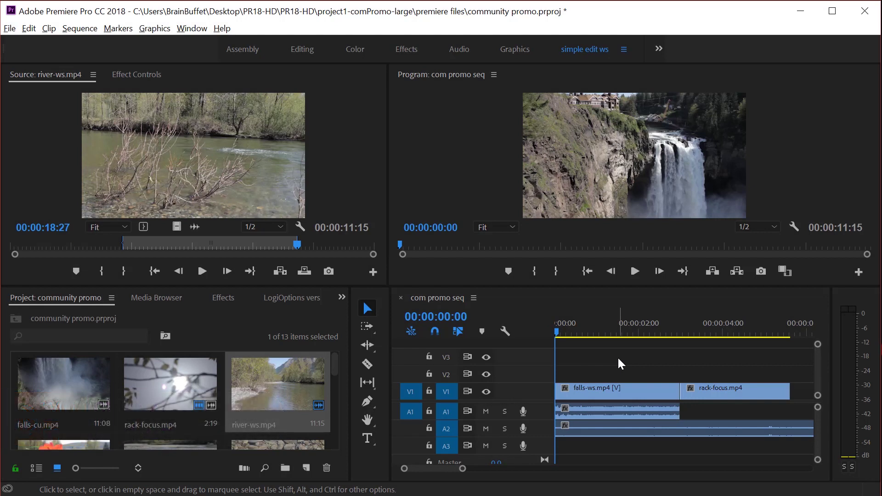
Step: Undo the earlier edits until com promo seq is deleted, then scroll to falls-ws.mp4
click(618, 359)
key(ctrl+z)
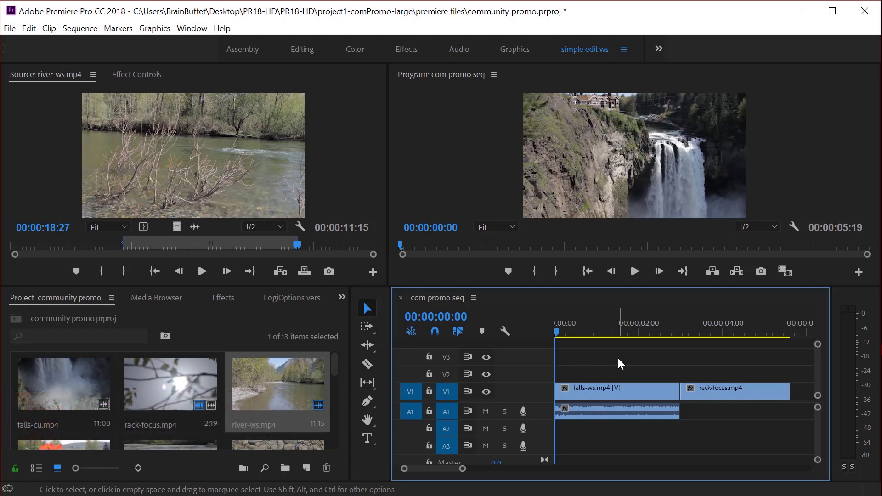
key(ctrl+s)
key(ctrl+z)
key(ctrl+z)
key(ctrl+z)
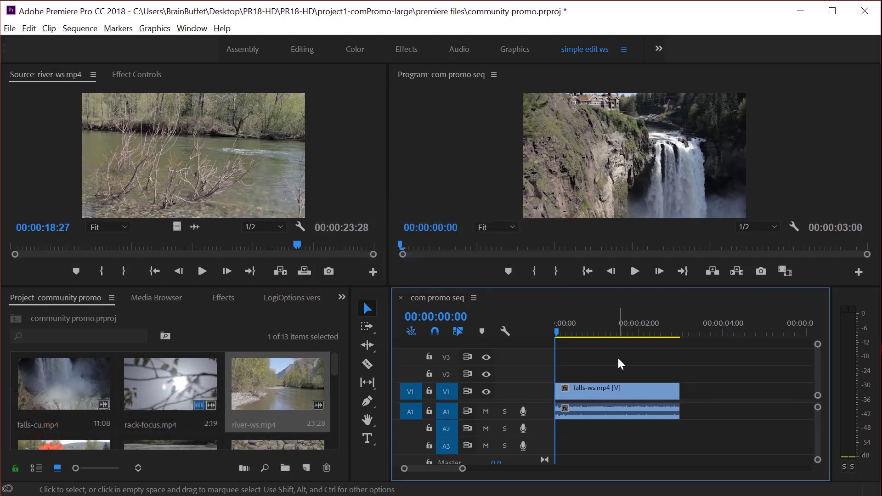
key(ctrl+z)
key(ctrl+z)
key(ctrl+z)
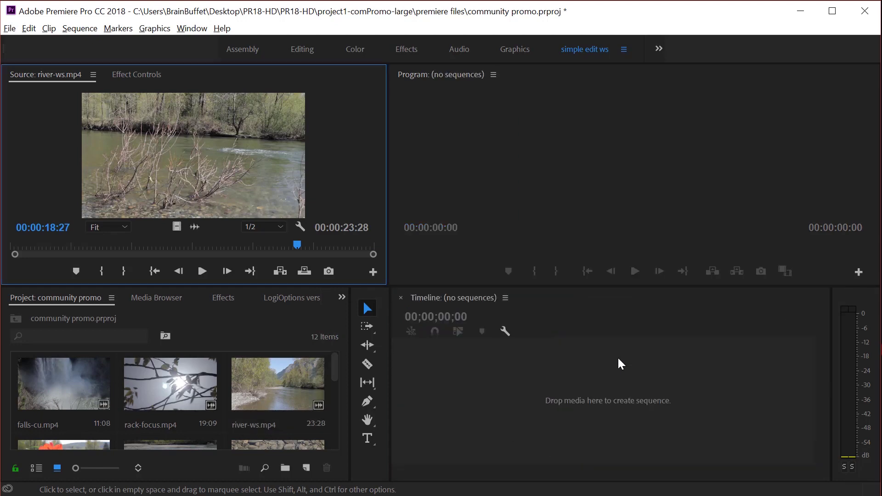
mouse_move(335, 365)
mouse_down()
mouse_move(324, 459)
mouse_move(333, 363)
mouse_up()
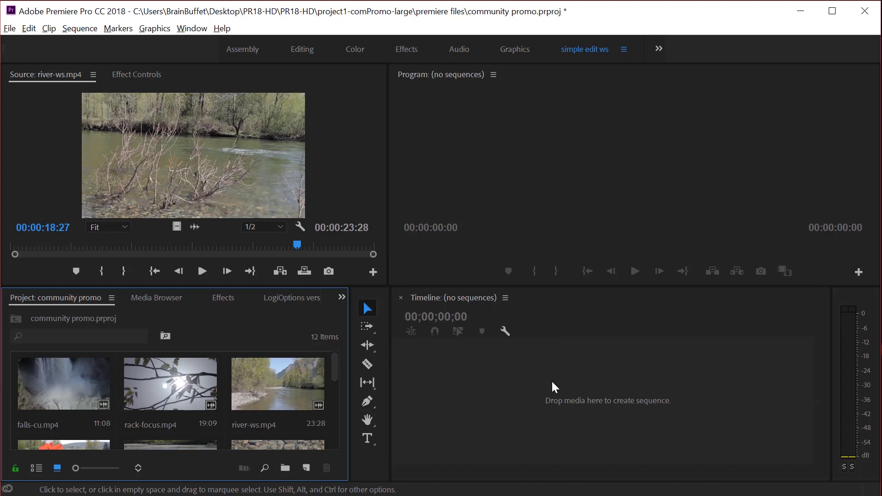
drag(332, 368, 337, 414)
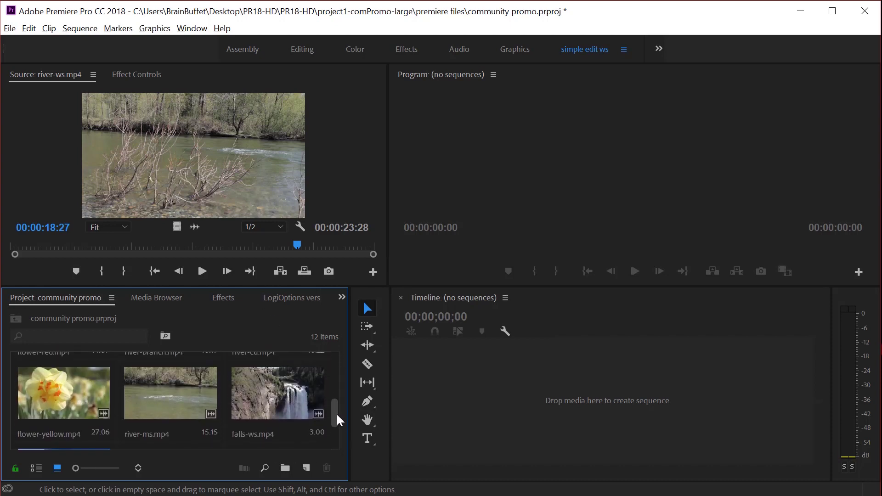
Step: In the Source monitor, set falls-ws.mp4's In point at 00:00:02:00 and move the playhead to 00:00:04:29
double_click(277, 396)
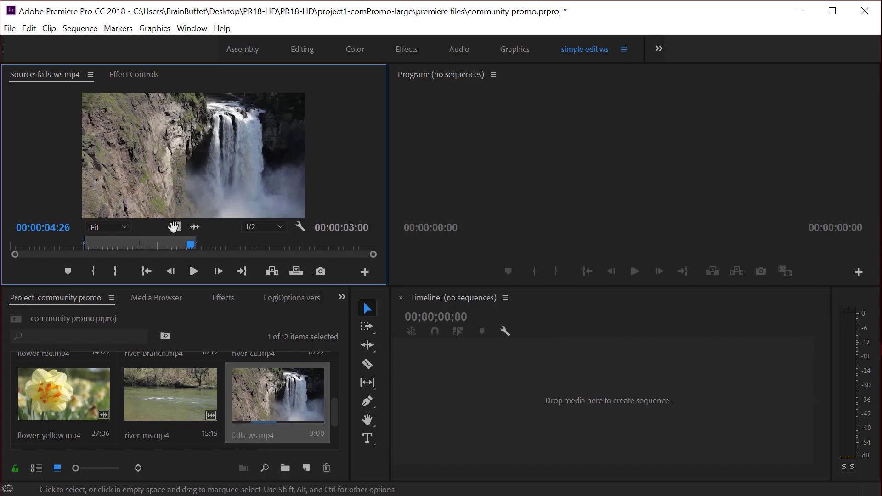
drag(50, 248, 1, 248)
click(46, 227)
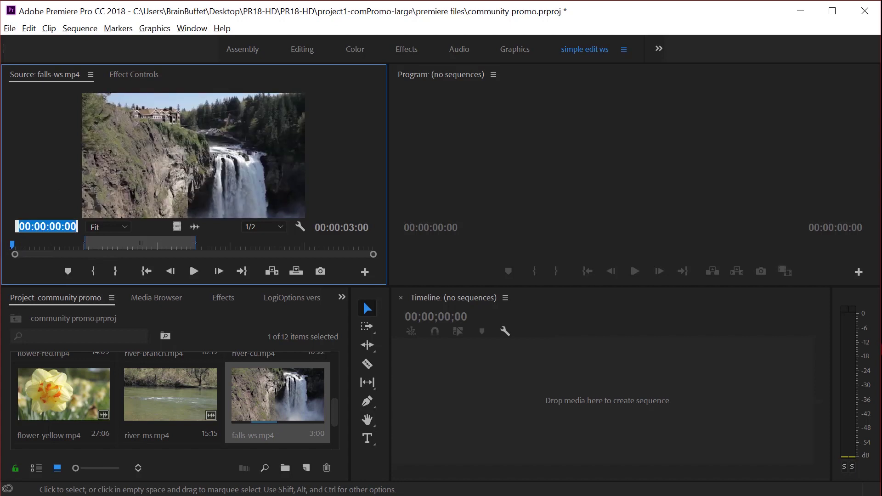
text(200)
key(Return)
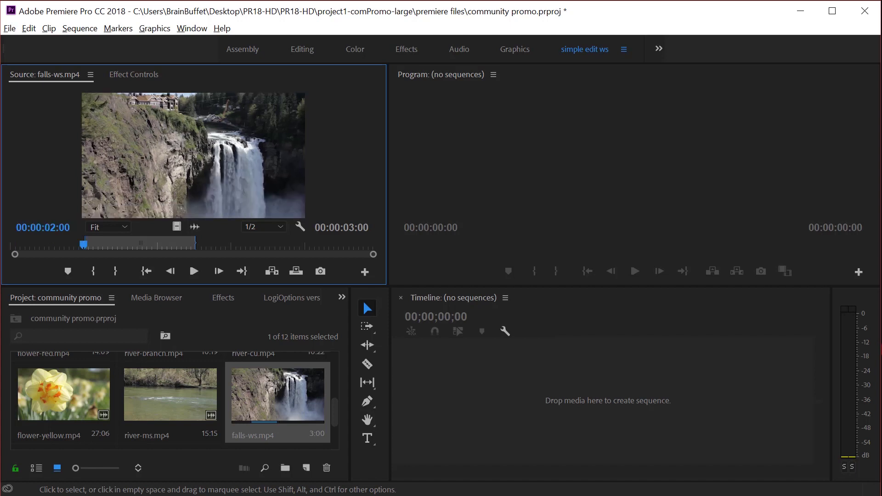
click(95, 272)
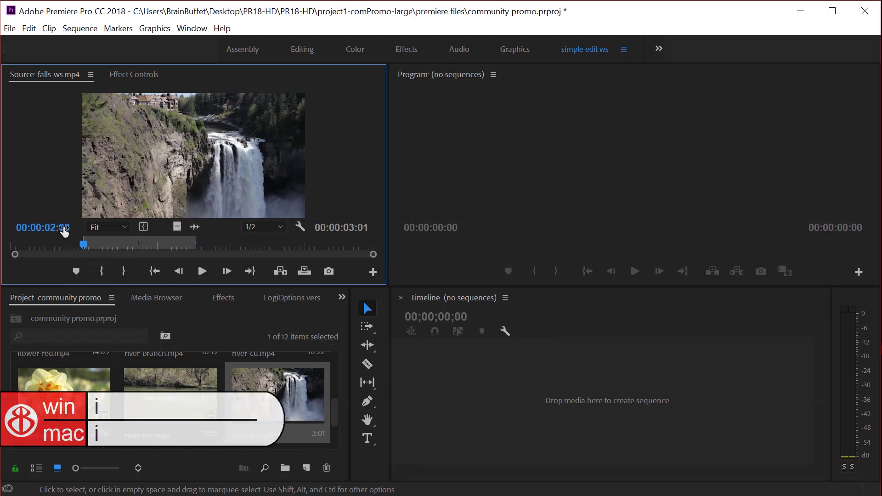
click(64, 227)
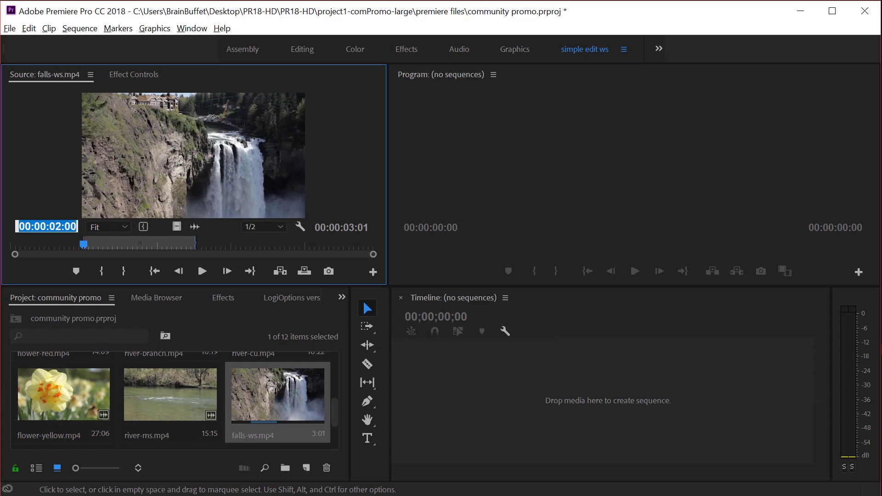
text(429)
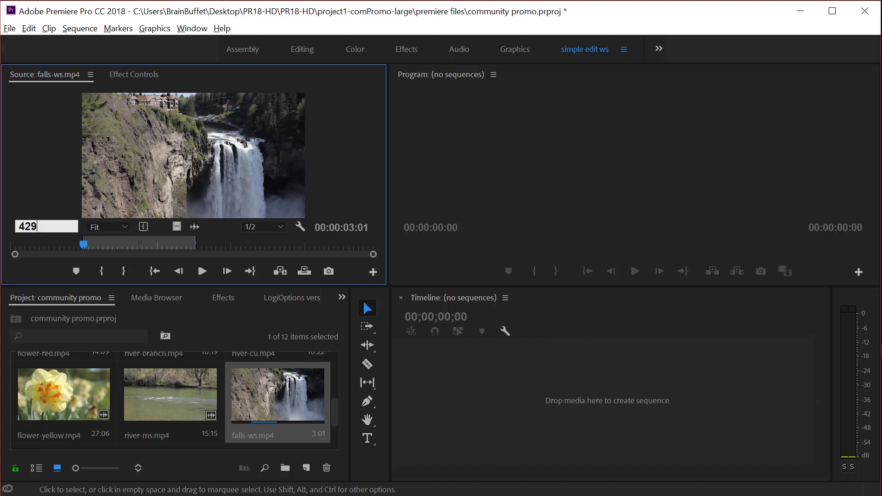
key(Return)
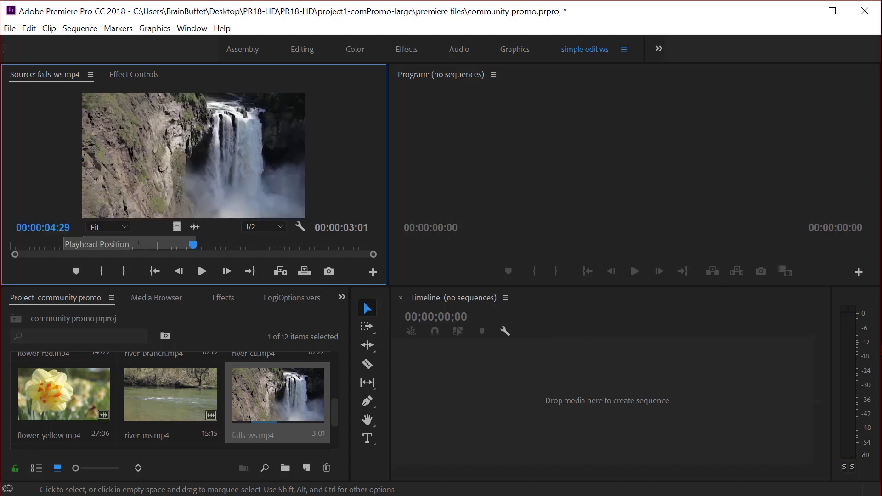
Step: Set falls-ws.mp4's Out point at 00:00:04:29, then bring up File > New > Sequence From Clip
click(120, 276)
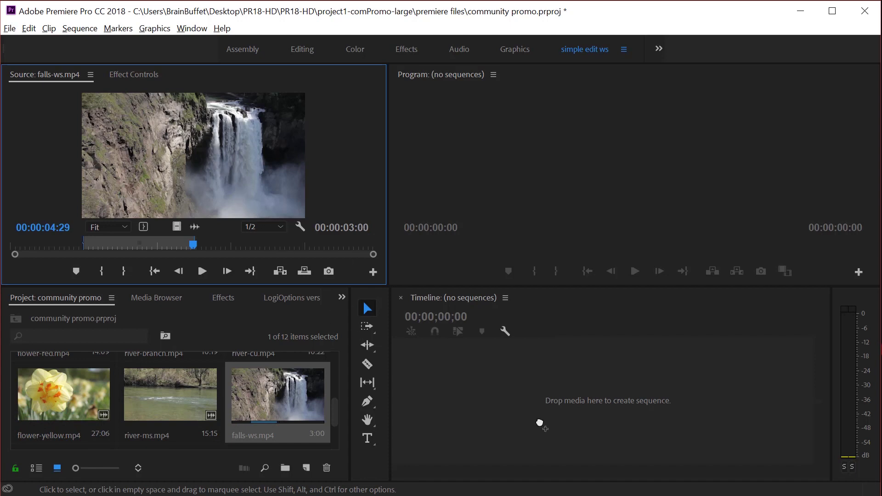
right_click(287, 398)
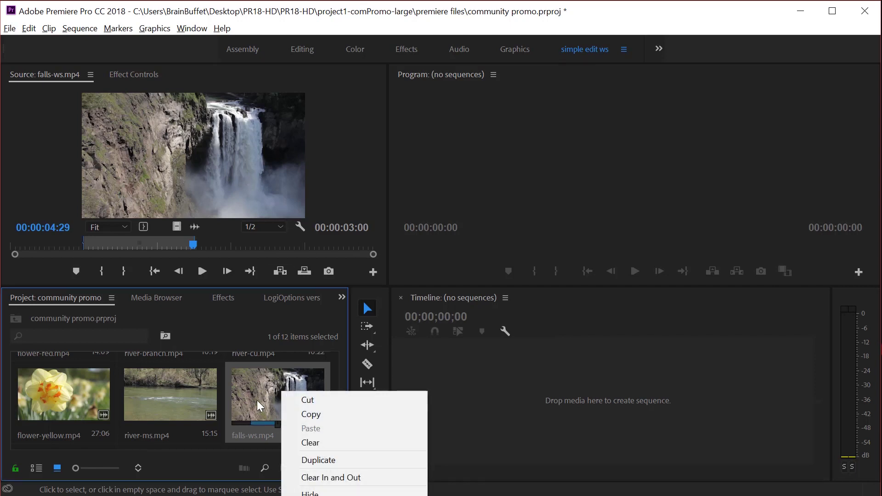
right_click(270, 382)
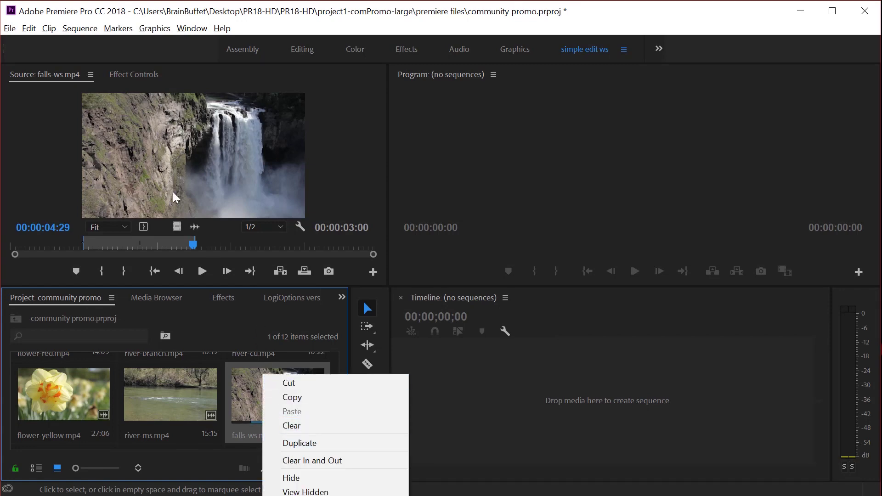
click(9, 28)
mouse_move(16, 40)
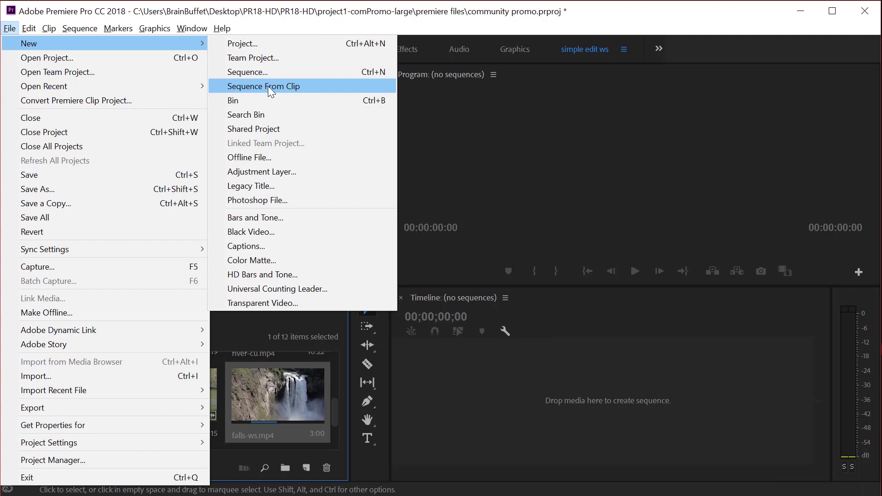
Step: Choose Sequence From Clip to build a 3:00 falls-ws sequence from the trimmed clip
click(268, 86)
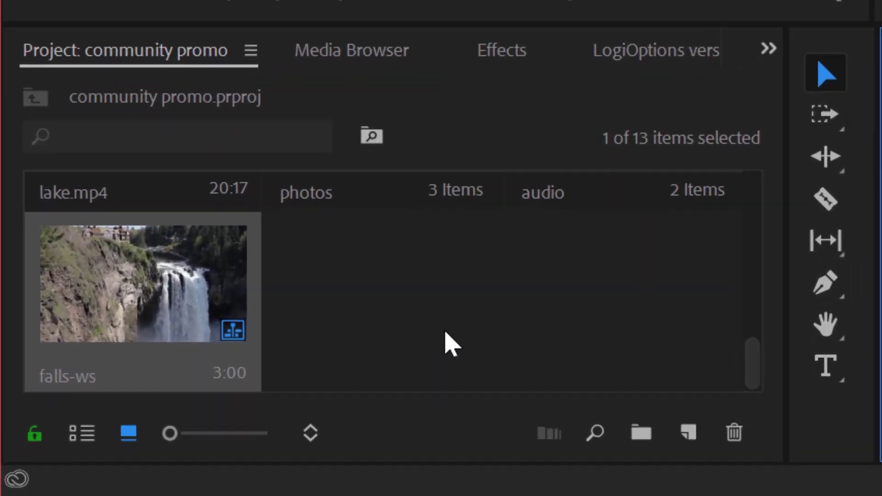
Step: Rename the falls-ws sequence to 'comm promo seq'
click(71, 373)
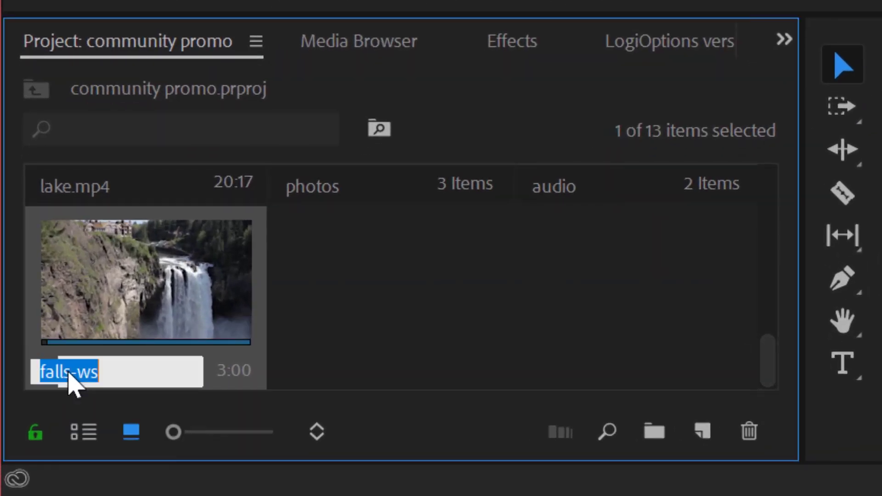
right_click(178, 263)
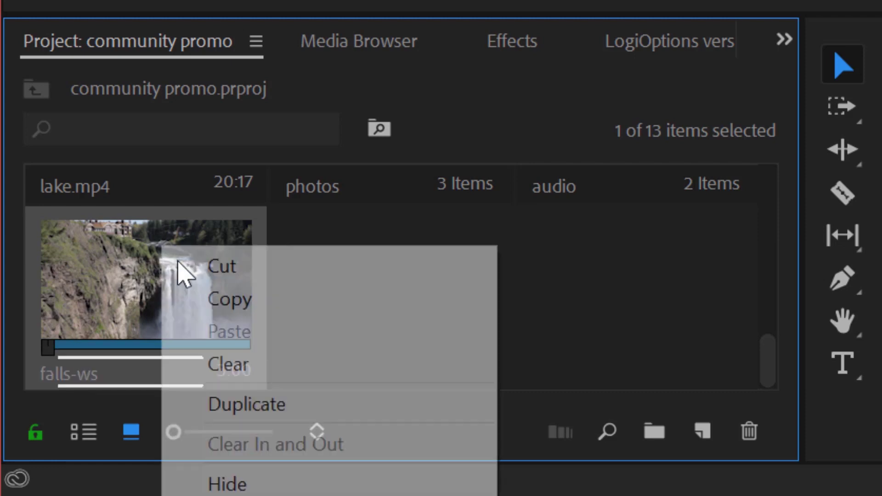
click(94, 387)
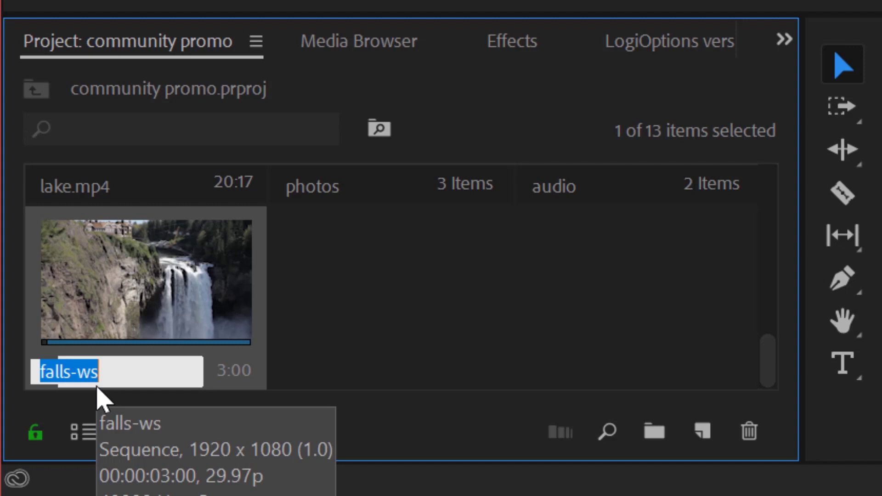
text(comm)
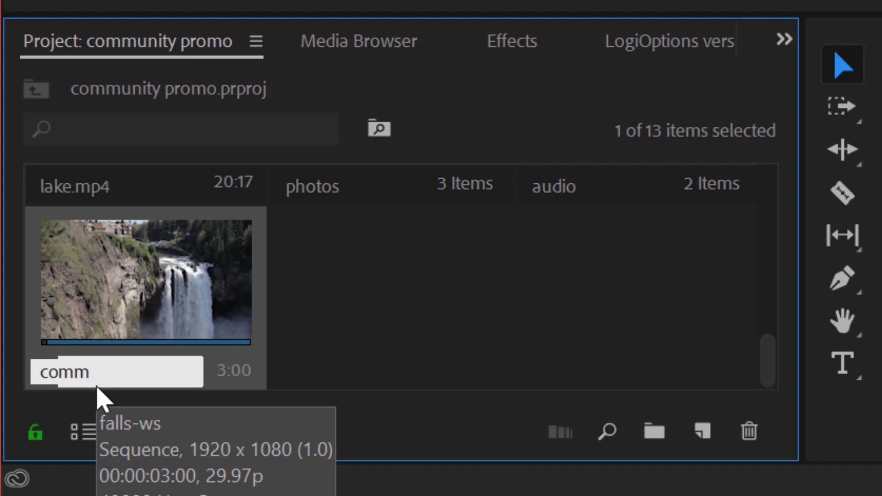
text( promo seq)
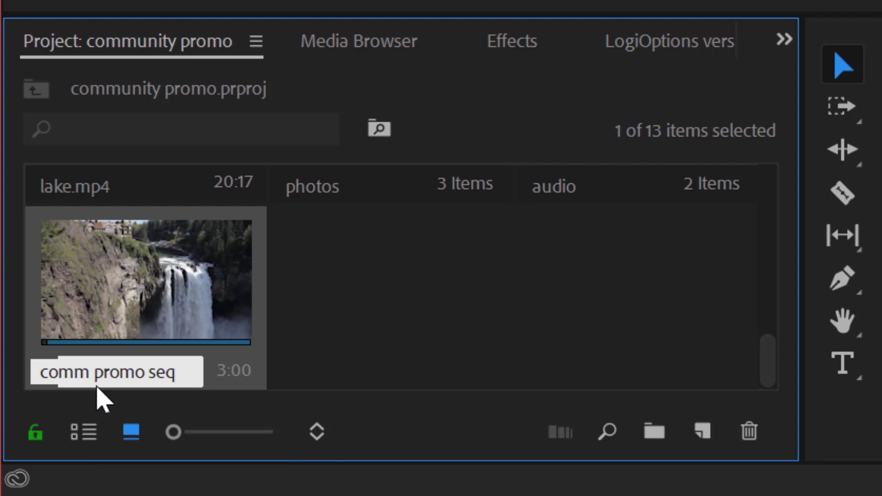
click(321, 303)
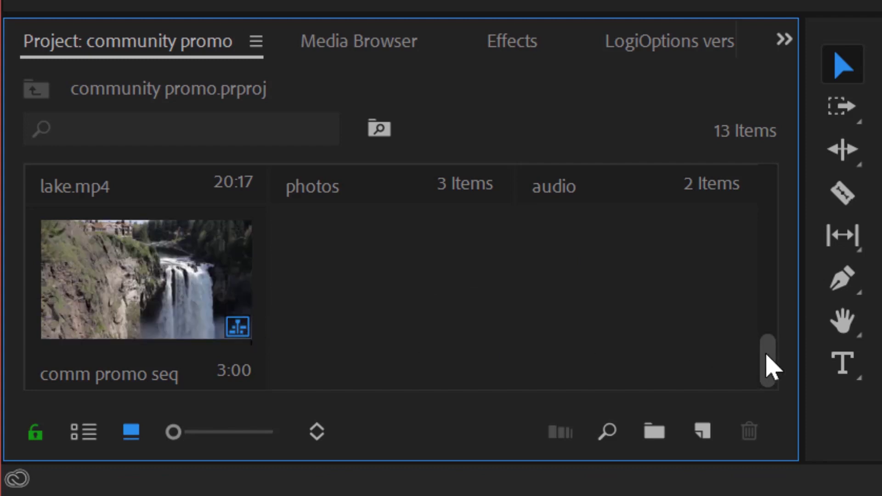
Step: Drop comm promo seq onto New Bin and name the new bin 'sequences'
drag(766, 356, 764, 386)
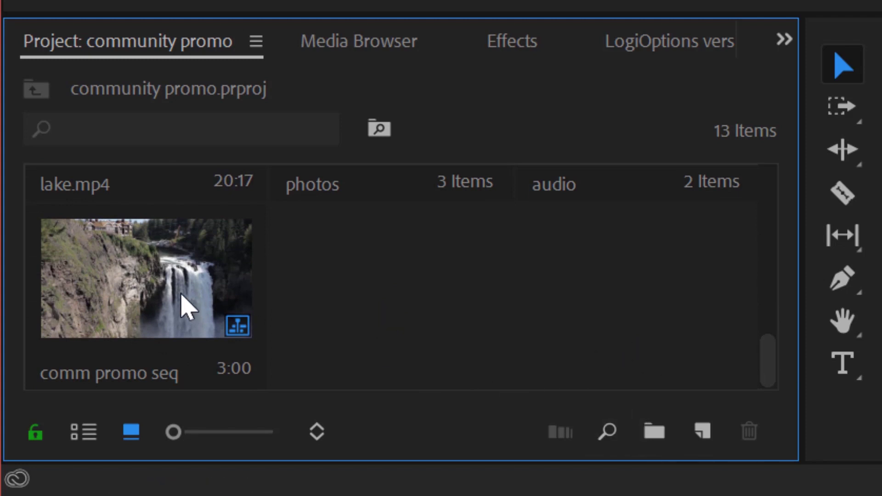
drag(161, 301, 651, 441)
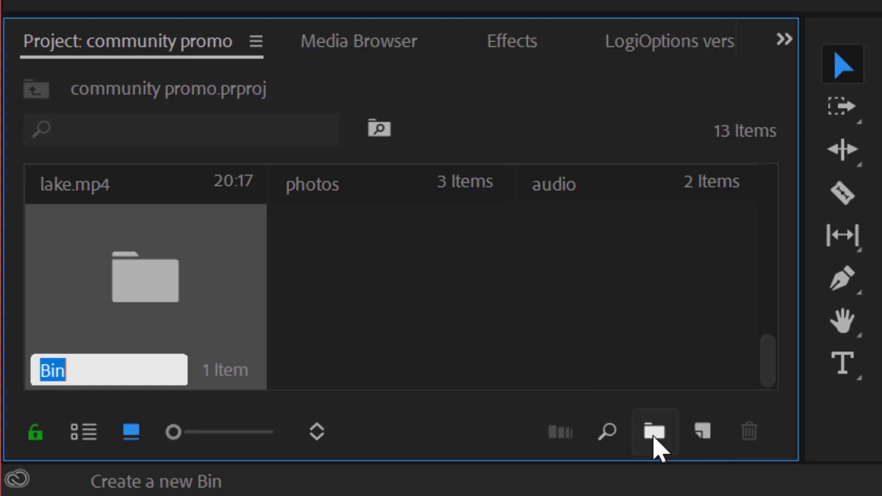
text(sequence)
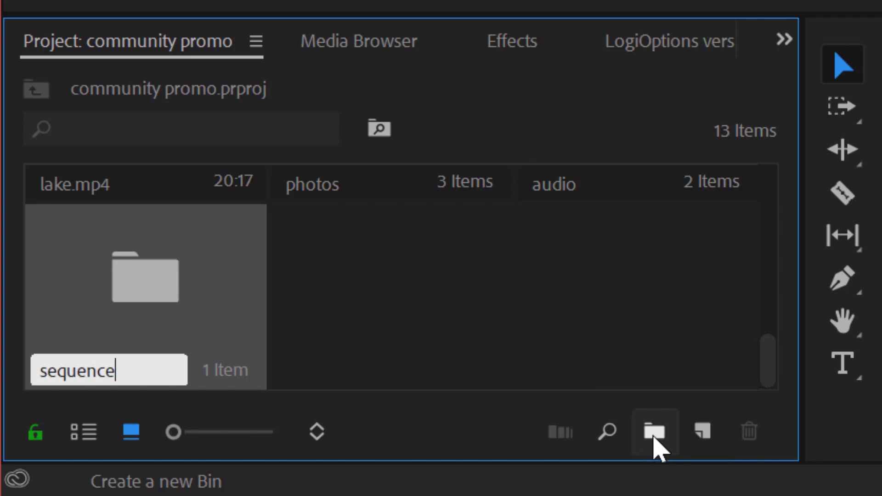
key(Tab)
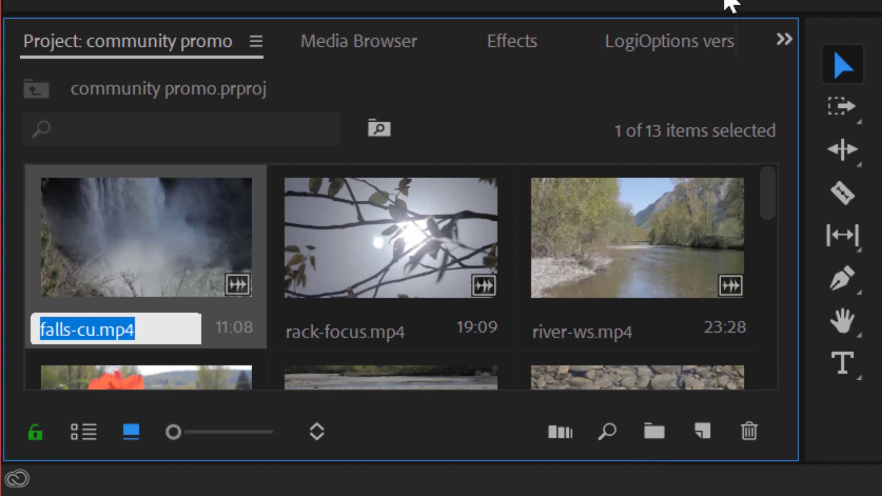
drag(774, 207, 756, 382)
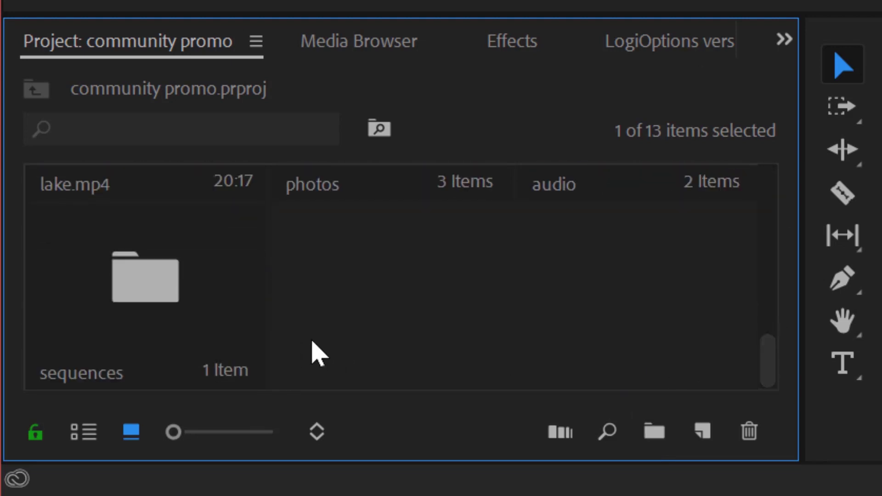
double_click(167, 293)
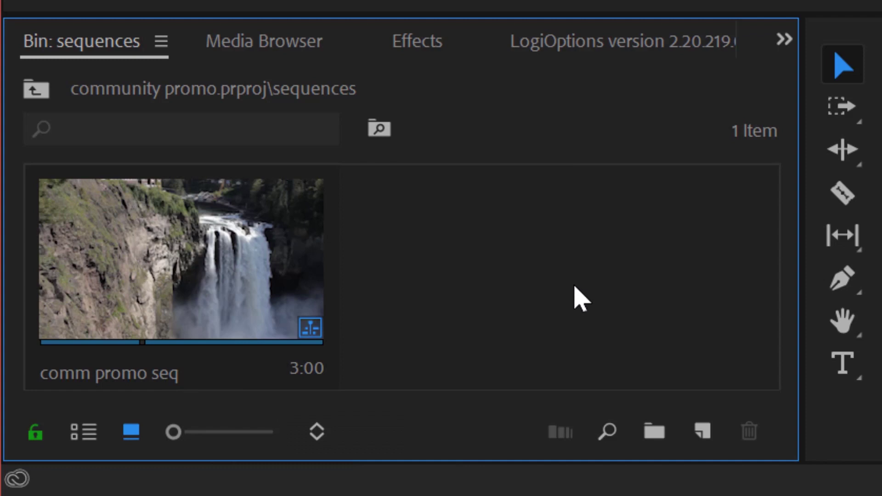
click(36, 90)
scroll(528, 327, down, 6)
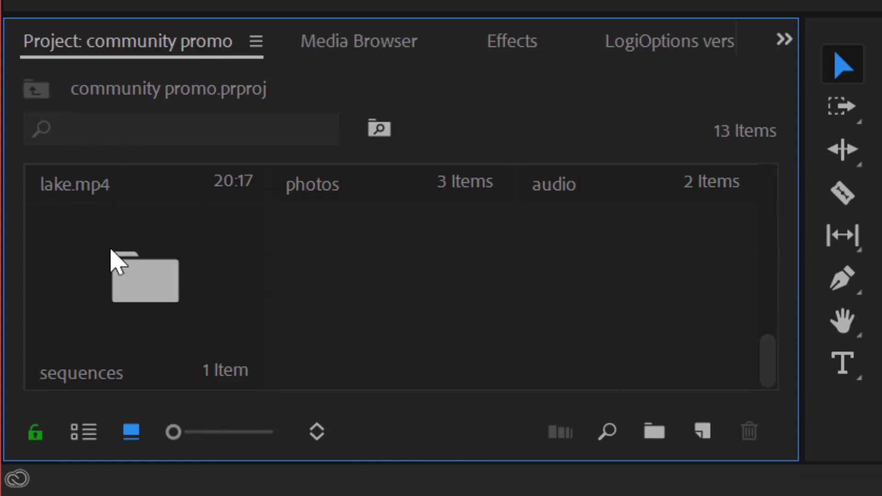